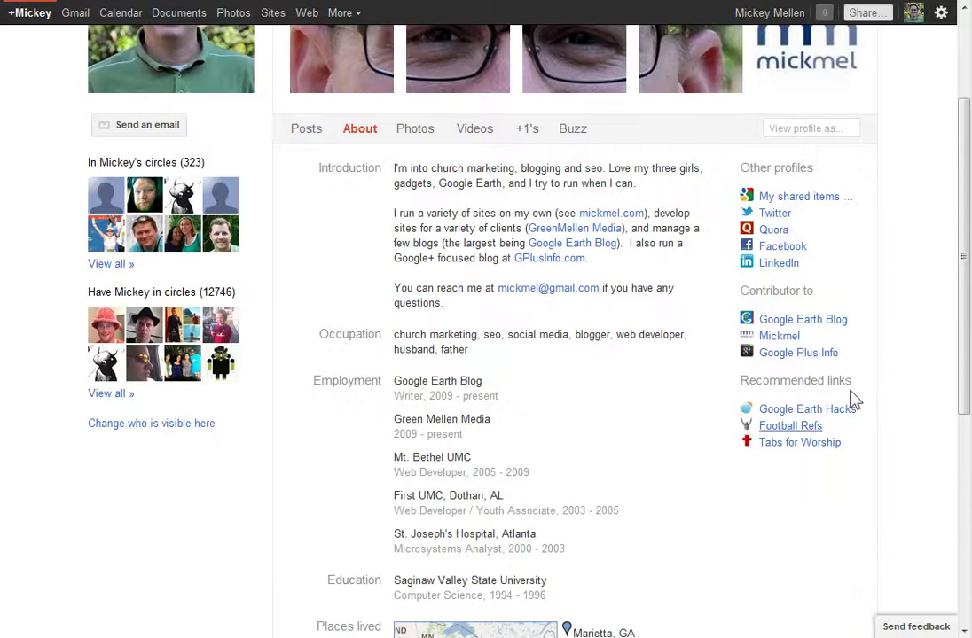
Open the About section of your own profile and look over its details.
{"action": "scroll", "coordinate": [562, 365], "scroll_direction": "up", "scroll_amount": 3}
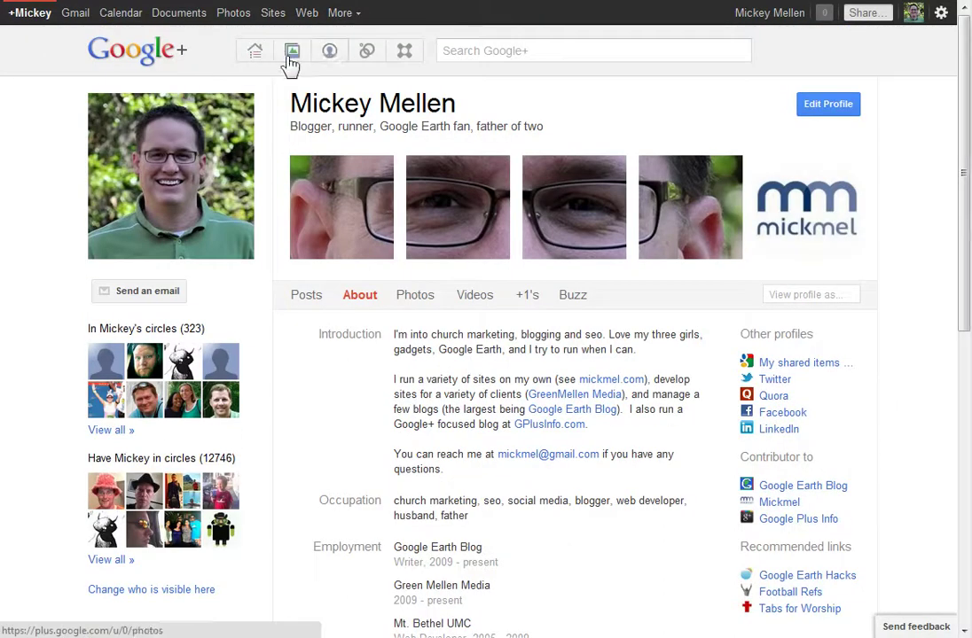
{"action": "left_click", "coordinate": [330, 53]}
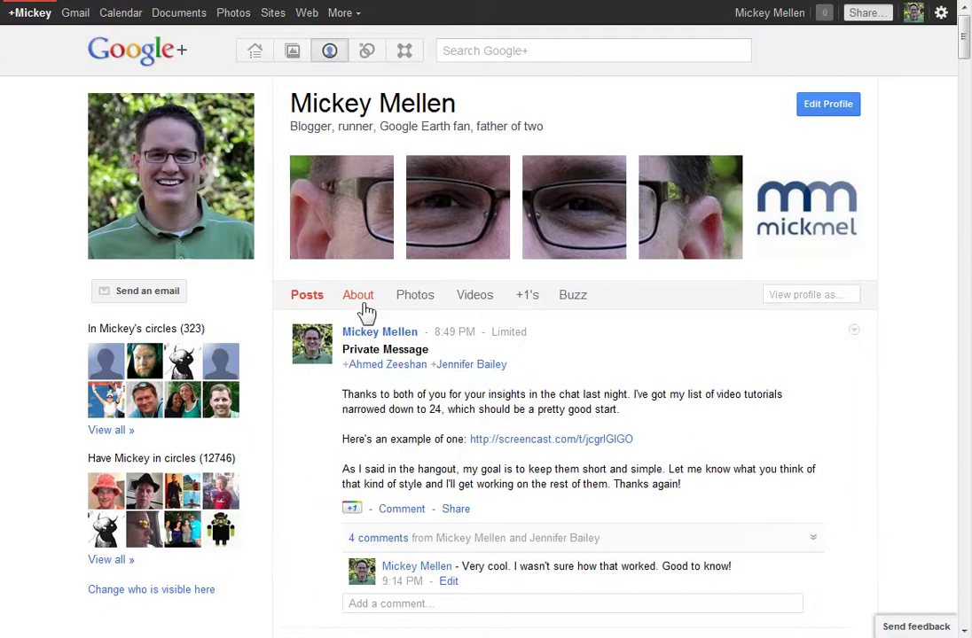
{"action": "left_click", "coordinate": [359, 296]}
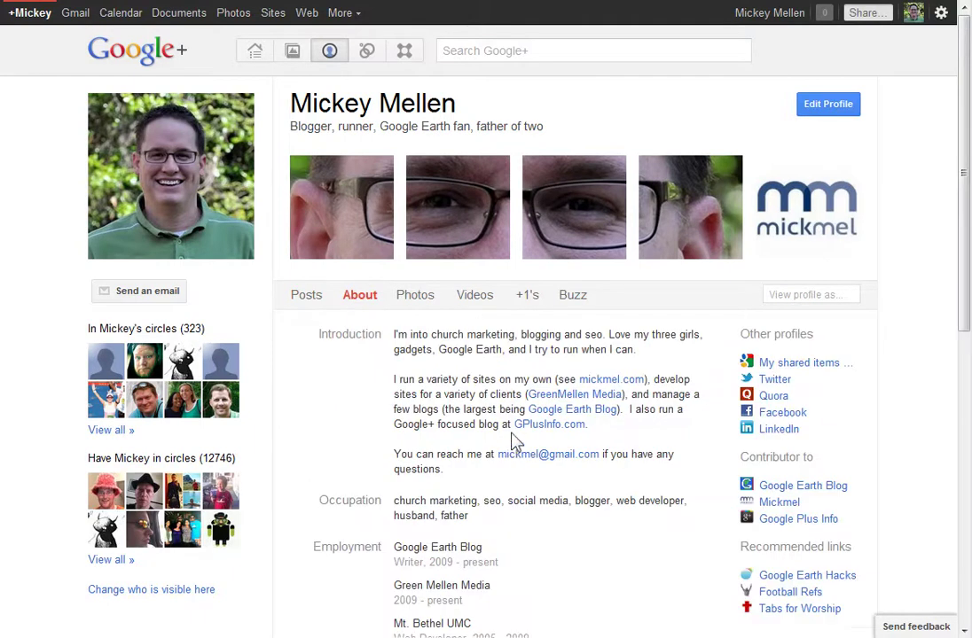
{"action": "scroll", "coordinate": [501, 447], "scroll_direction": "down", "scroll_amount": 3}
{"action": "scroll", "coordinate": [543, 377], "scroll_direction": "up", "scroll_amount": 2}
{"action": "scroll", "coordinate": [646, 343], "scroll_direction": "up", "scroll_amount": 1}
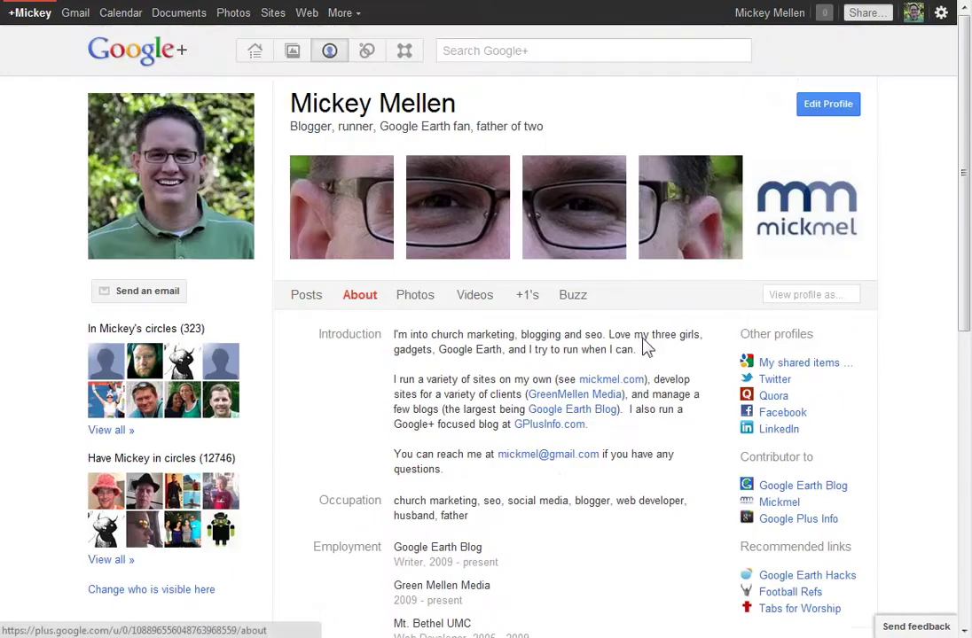
Switch the profile into editing mode and look through its editable sections down to the personal details.
{"action": "left_click", "coordinate": [842, 109]}
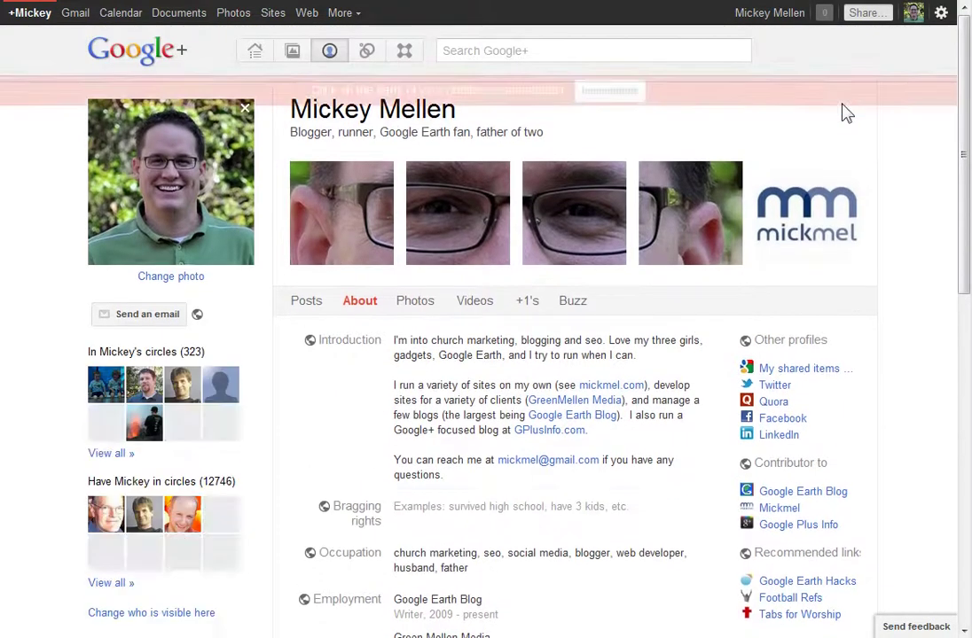
{"action": "scroll", "coordinate": [672, 402], "scroll_direction": "down", "scroll_amount": 2}
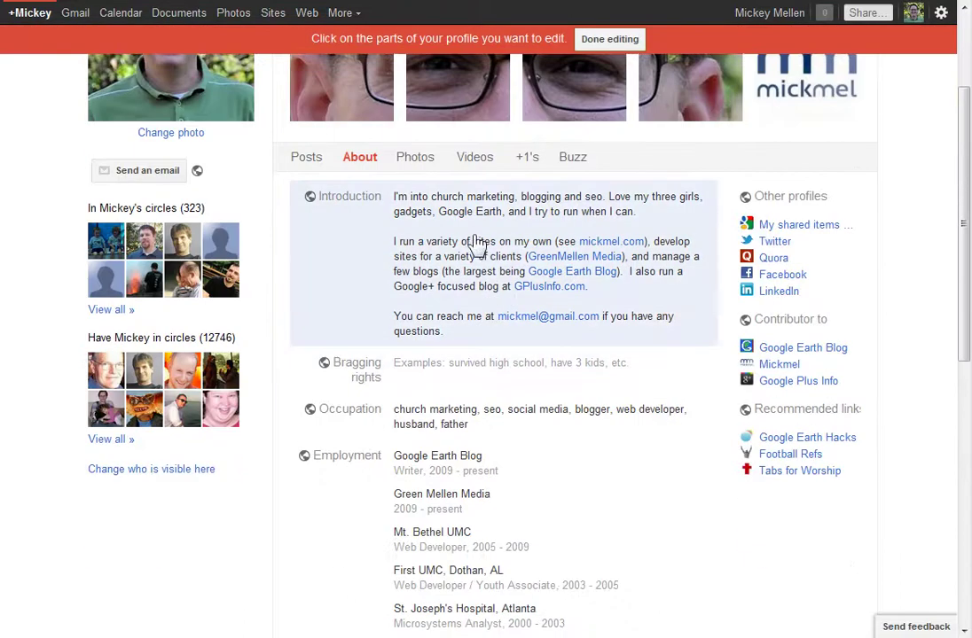
{"action": "scroll", "coordinate": [427, 338], "scroll_direction": "down", "scroll_amount": 1}
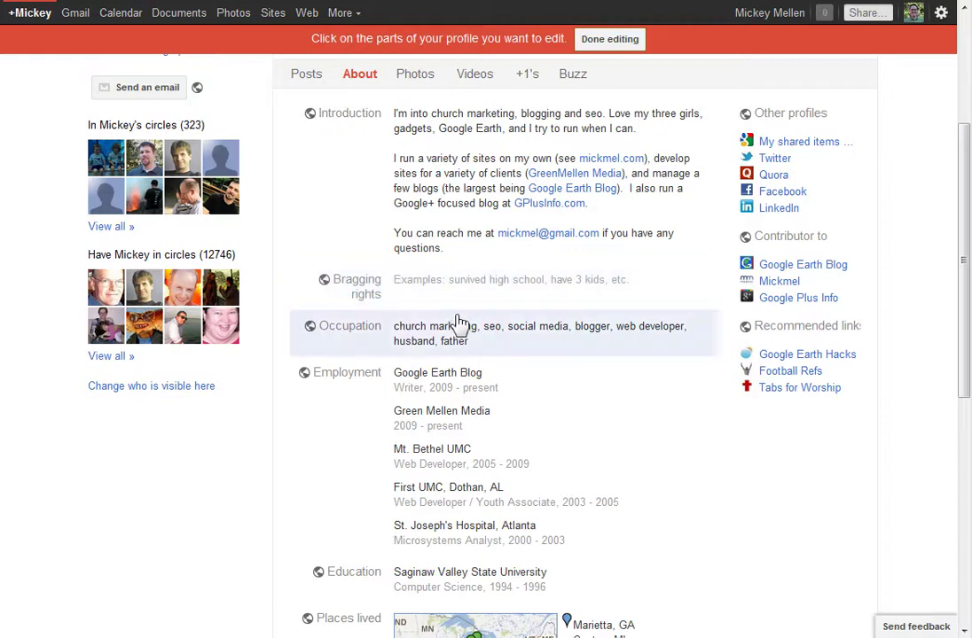
{"action": "scroll", "coordinate": [549, 448], "scroll_direction": "down", "scroll_amount": 3}
{"action": "scroll", "coordinate": [540, 426], "scroll_direction": "down", "scroll_amount": 1}
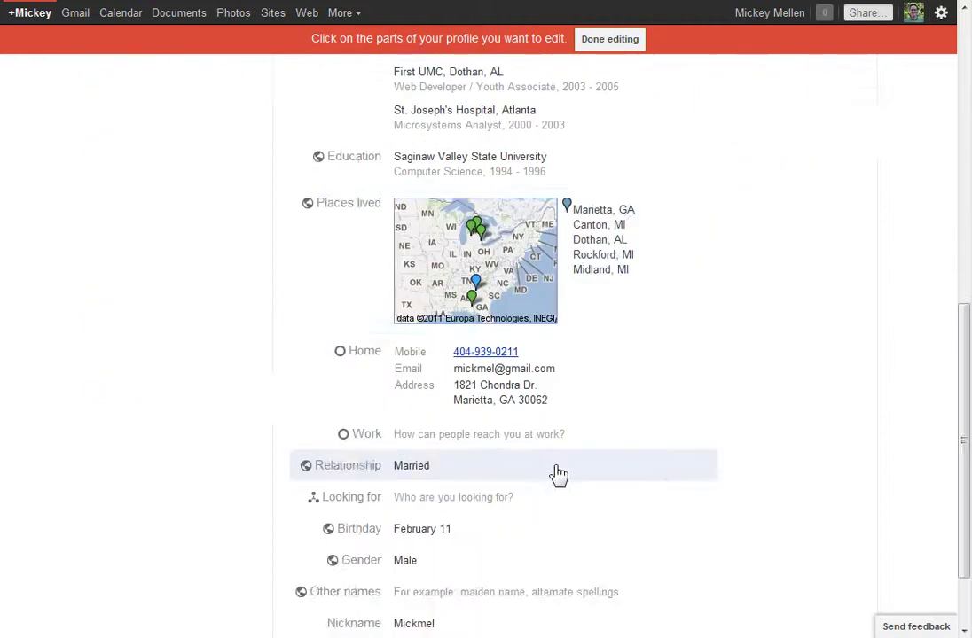
Open the Employment section for editing, check its visibility options, and cancel without changing anything.
{"action": "scroll", "coordinate": [559, 409], "scroll_direction": "up", "scroll_amount": 2}
{"action": "left_click", "coordinate": [550, 256]}
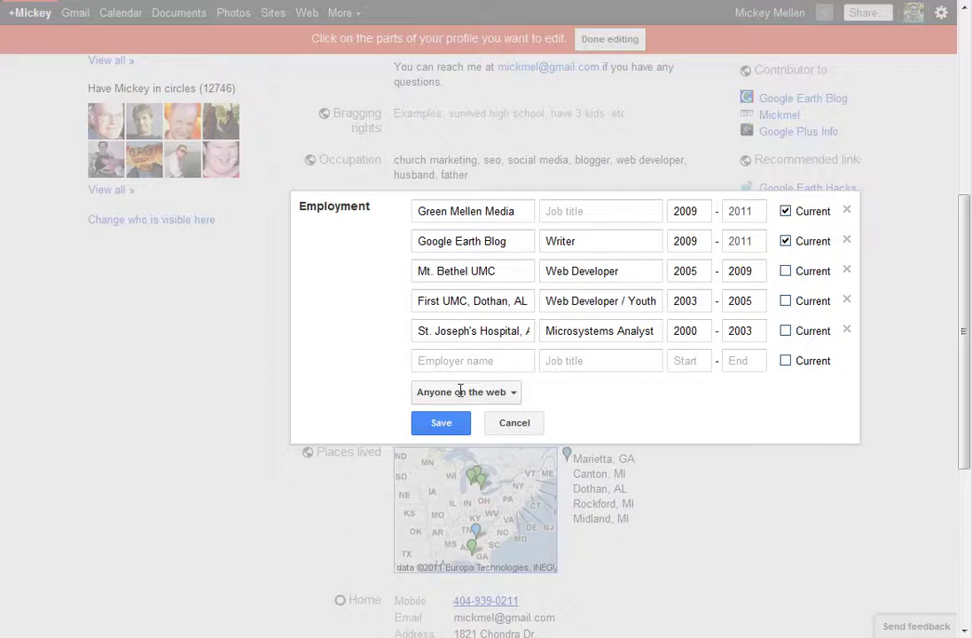
{"action": "left_click", "coordinate": [511, 395]}
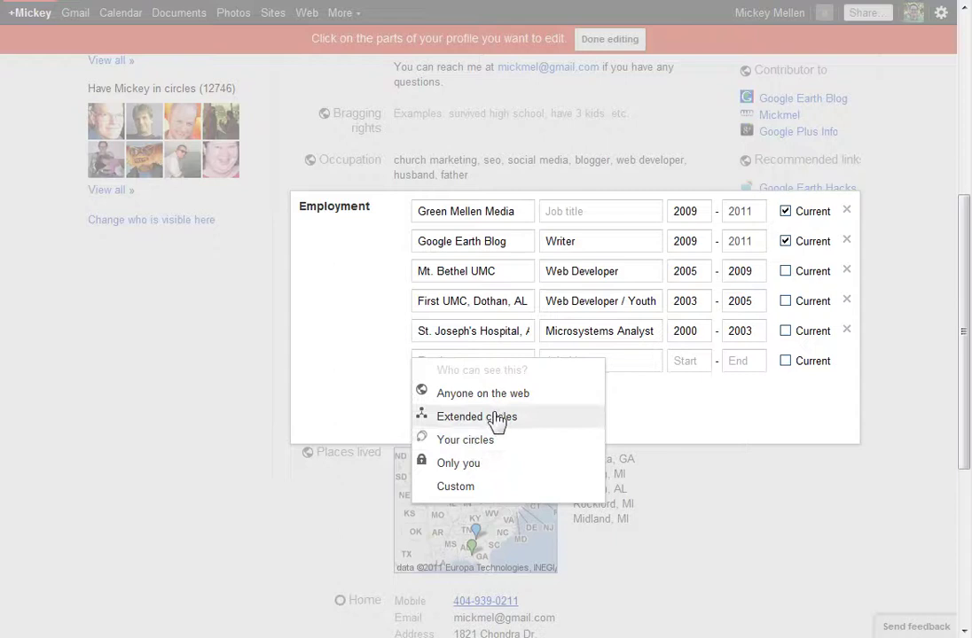
{"action": "left_click", "coordinate": [656, 419]}
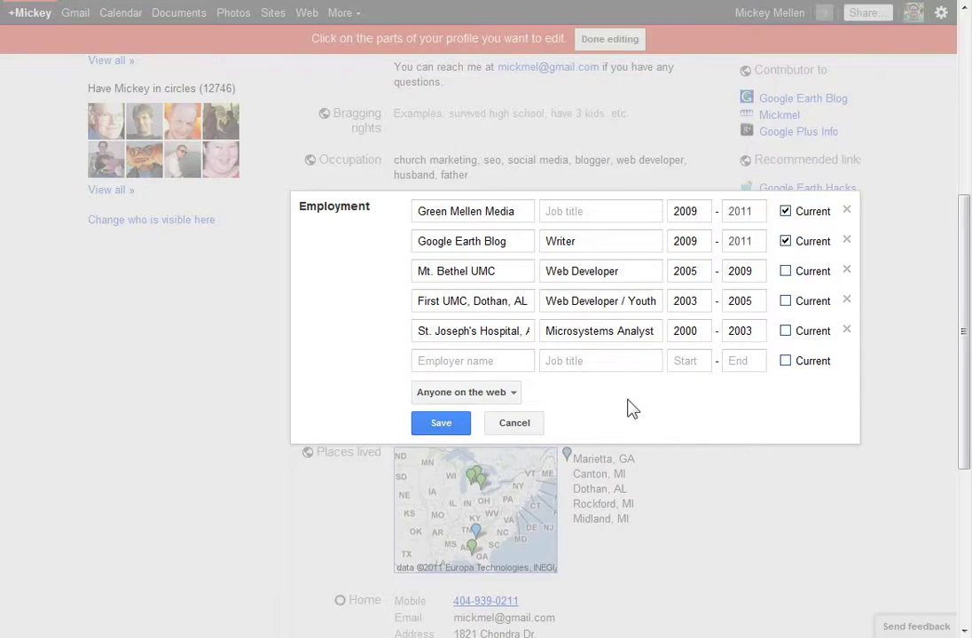
{"action": "left_click", "coordinate": [525, 426]}
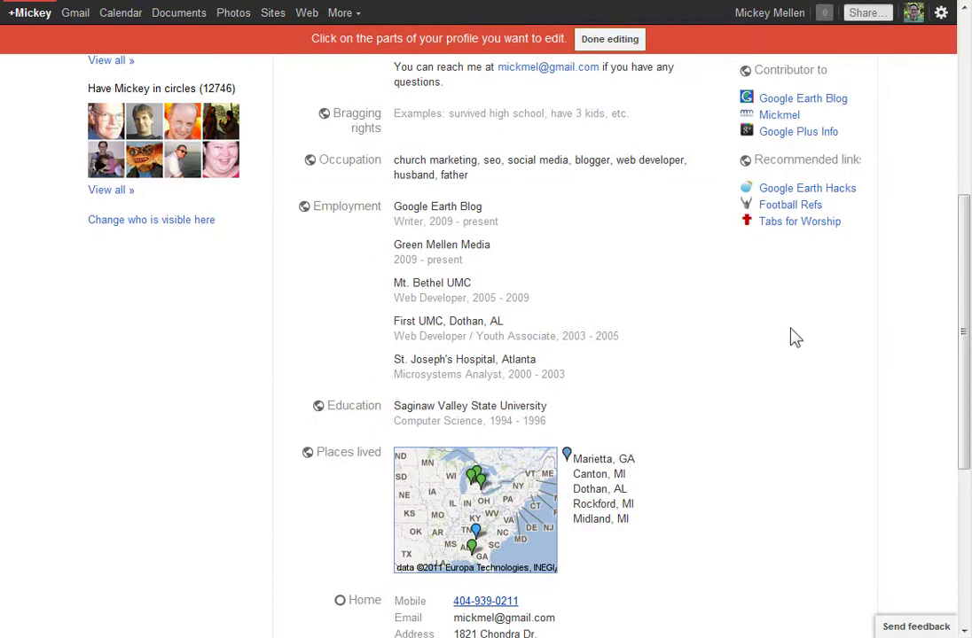
Review all sections of the profile in editing mode, from the introduction down to profile discovery.
{"action": "scroll", "coordinate": [764, 393], "scroll_direction": "up", "scroll_amount": 2}
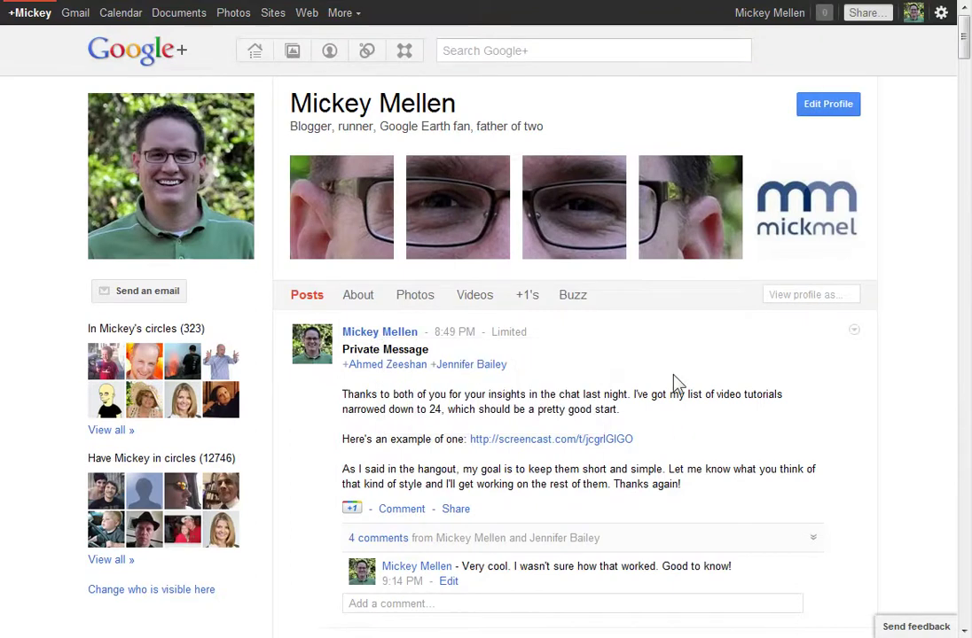
{"action": "mouse_move", "coordinate": [488, 369]}
{"action": "left_click", "coordinate": [827, 104]}
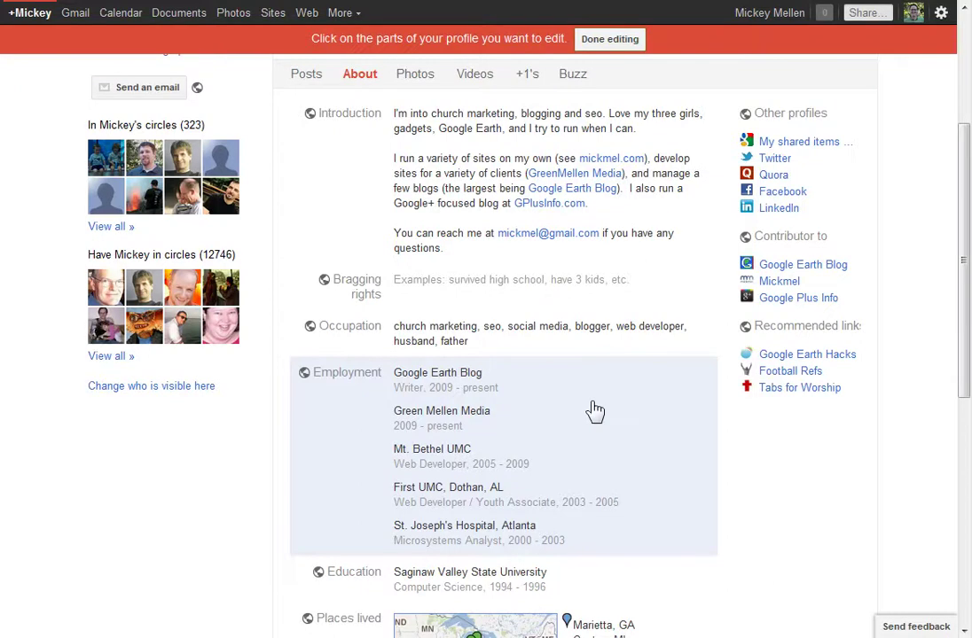
{"action": "scroll", "coordinate": [595, 411], "scroll_direction": "up", "scroll_amount": 3}
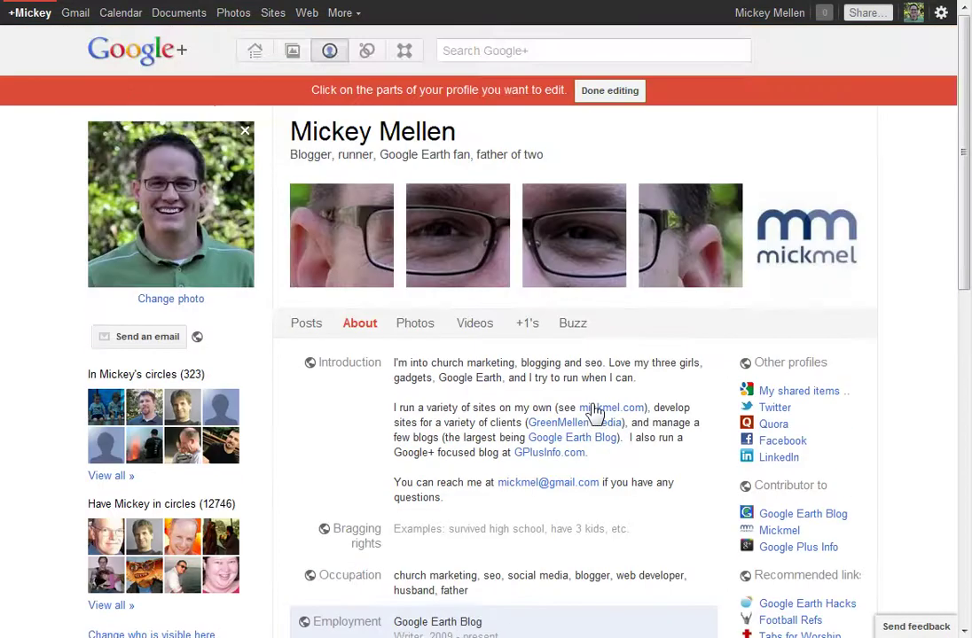
{"action": "scroll", "coordinate": [595, 411], "scroll_direction": "down", "scroll_amount": 9}
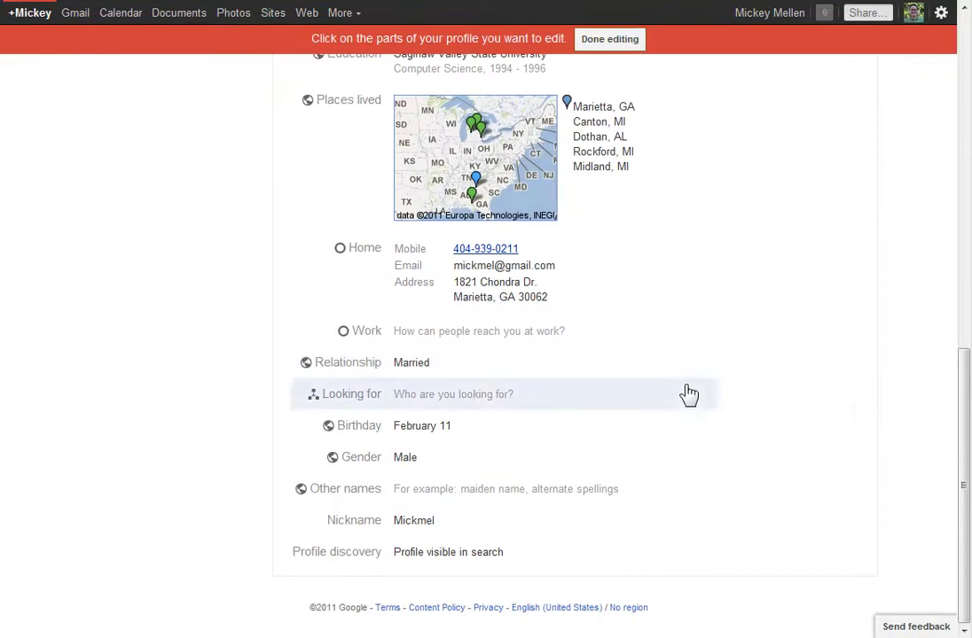
{"action": "scroll", "coordinate": [683, 398], "scroll_direction": "up", "scroll_amount": 5}
{"action": "scroll", "coordinate": [685, 398], "scroll_direction": "up", "scroll_amount": 3}
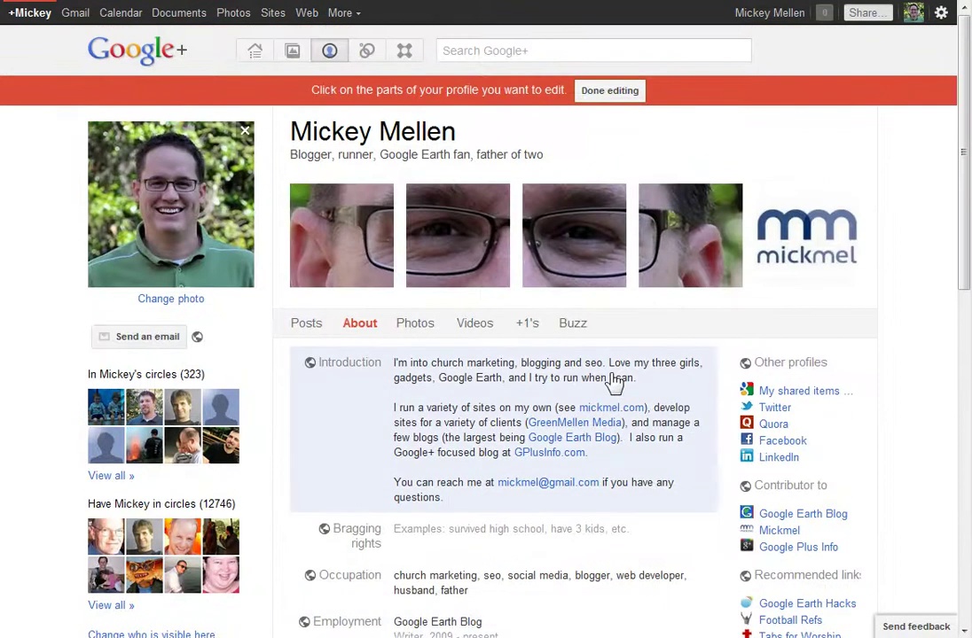
Check the Introduction's visibility options, cancel without changes, and finish editing the profile.
{"action": "left_click", "coordinate": [442, 397]}
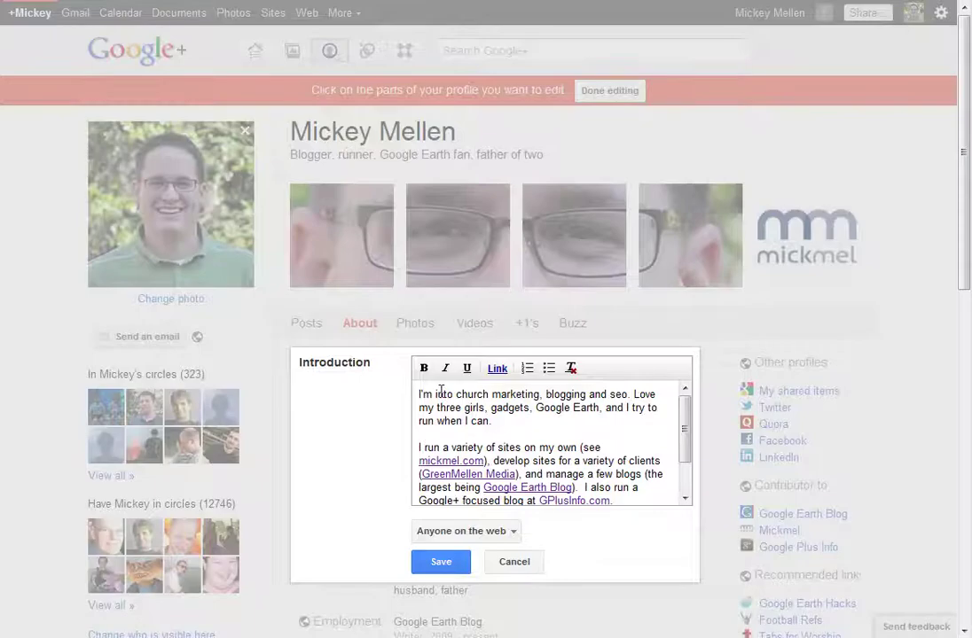
{"action": "left_click", "coordinate": [512, 538]}
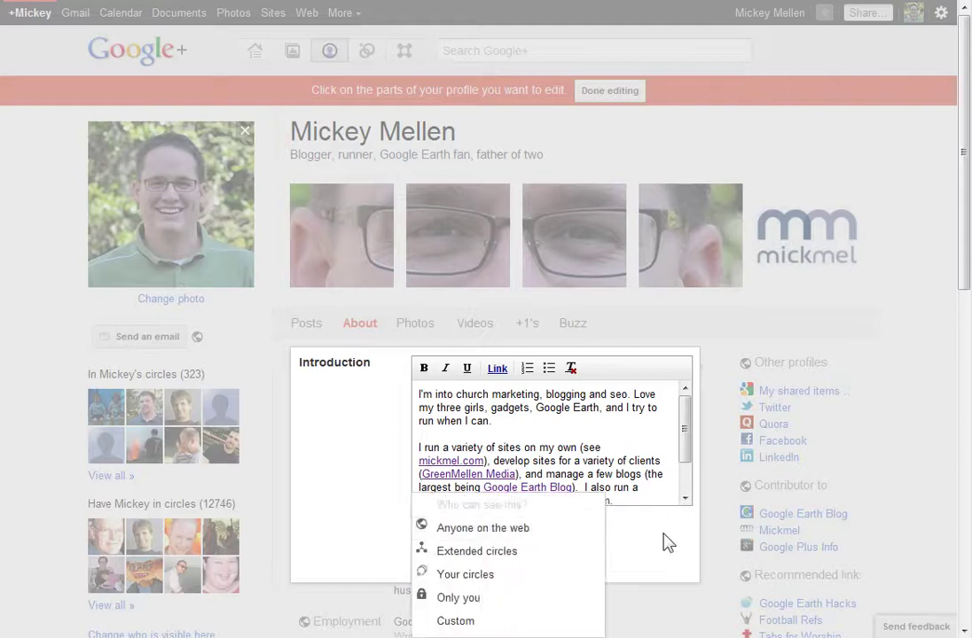
{"action": "left_click", "coordinate": [668, 540]}
{"action": "left_click", "coordinate": [524, 563]}
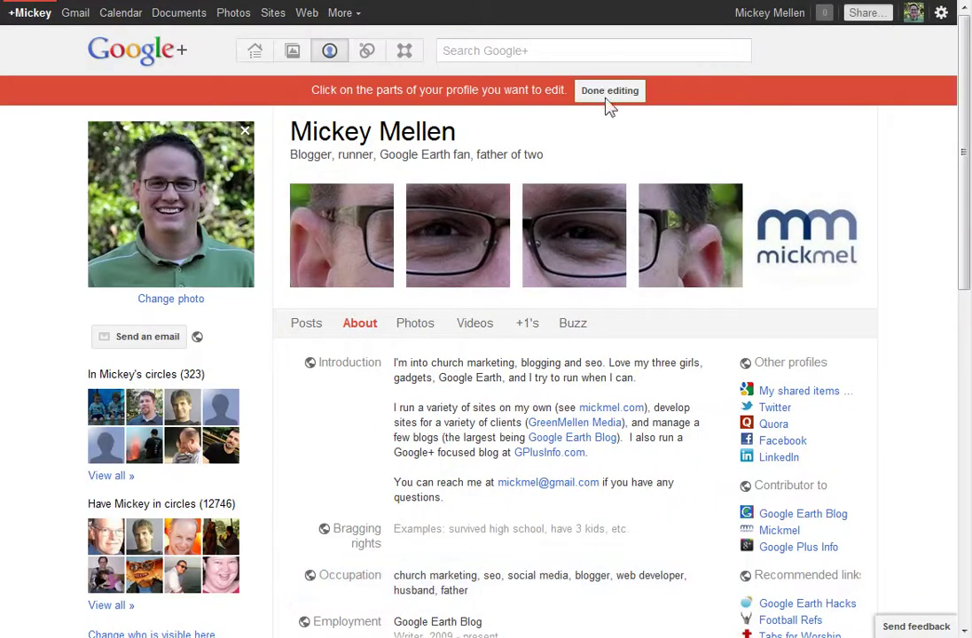
{"action": "left_click", "coordinate": [609, 92]}
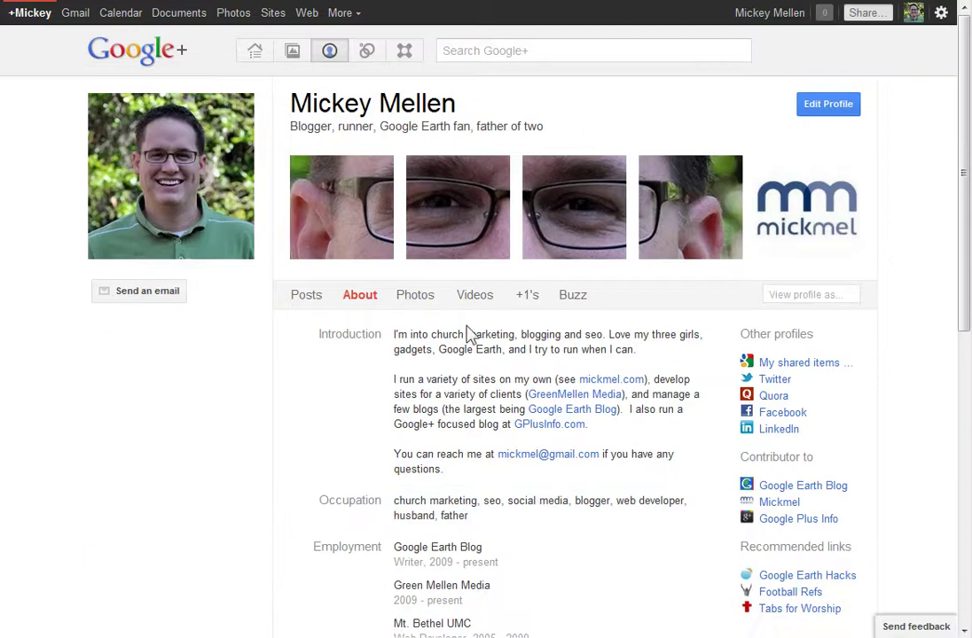
Preview the profile as Anyone on the web and examine which About details and links are shown publicly.
{"action": "left_click", "coordinate": [820, 294]}
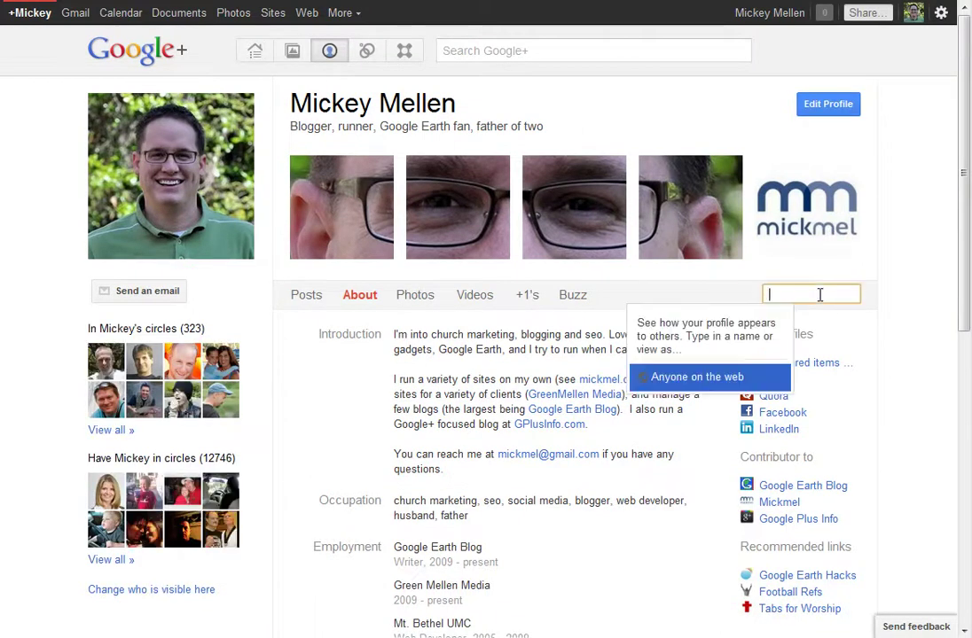
{"action": "left_click", "coordinate": [690, 379]}
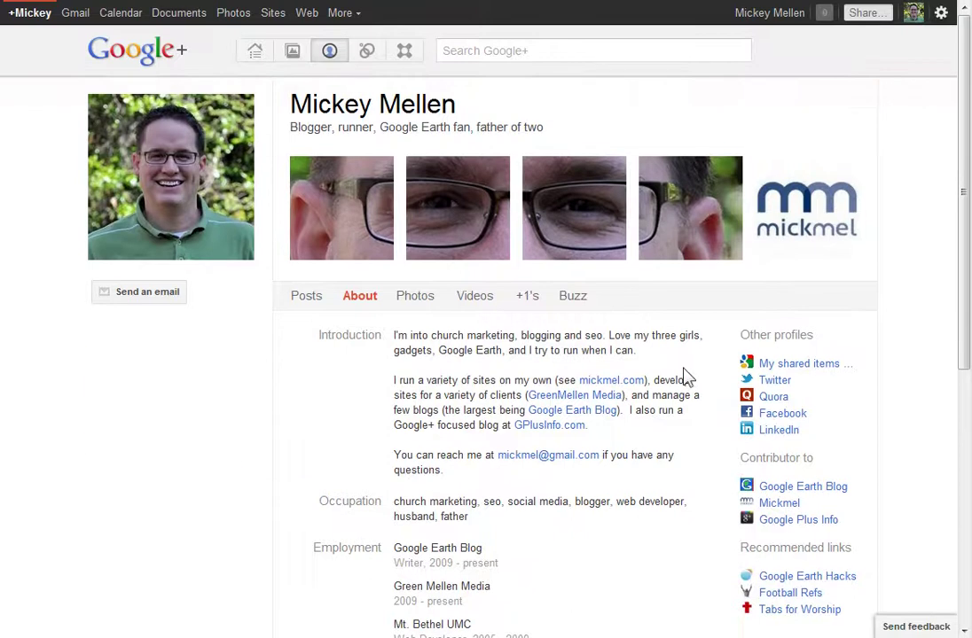
{"action": "scroll", "coordinate": [646, 404], "scroll_direction": "down", "scroll_amount": 6}
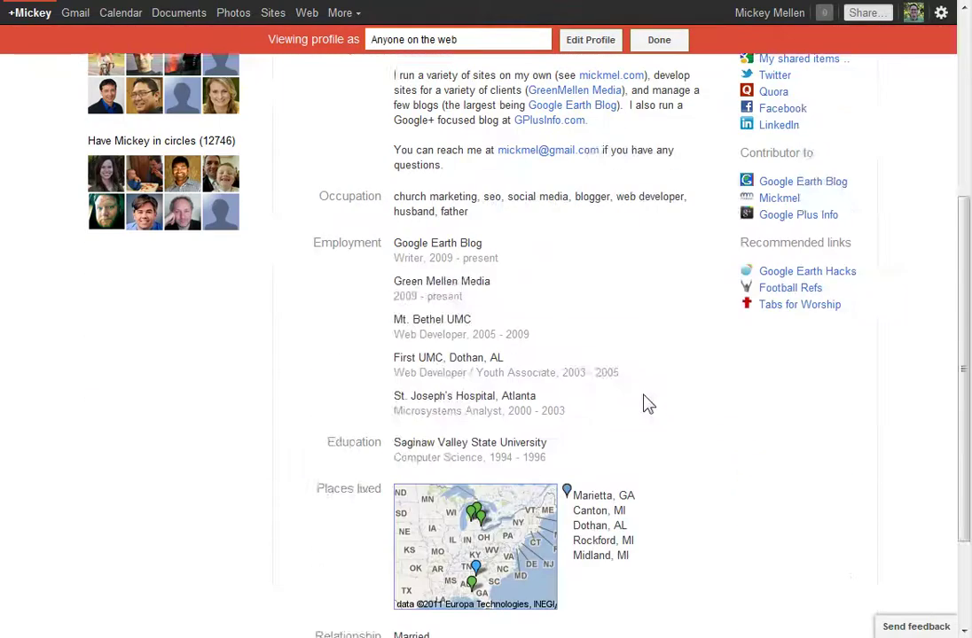
{"action": "scroll", "coordinate": [646, 403], "scroll_direction": "up", "scroll_amount": 6}
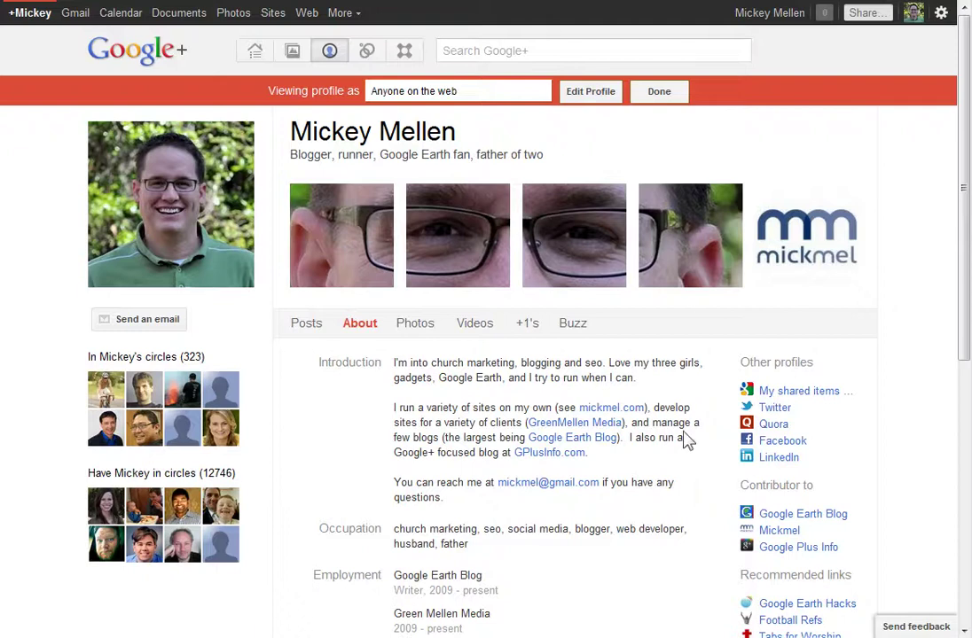
{"action": "scroll", "coordinate": [685, 443], "scroll_direction": "down", "scroll_amount": 5}
{"action": "scroll", "coordinate": [680, 450], "scroll_direction": "up", "scroll_amount": 2}
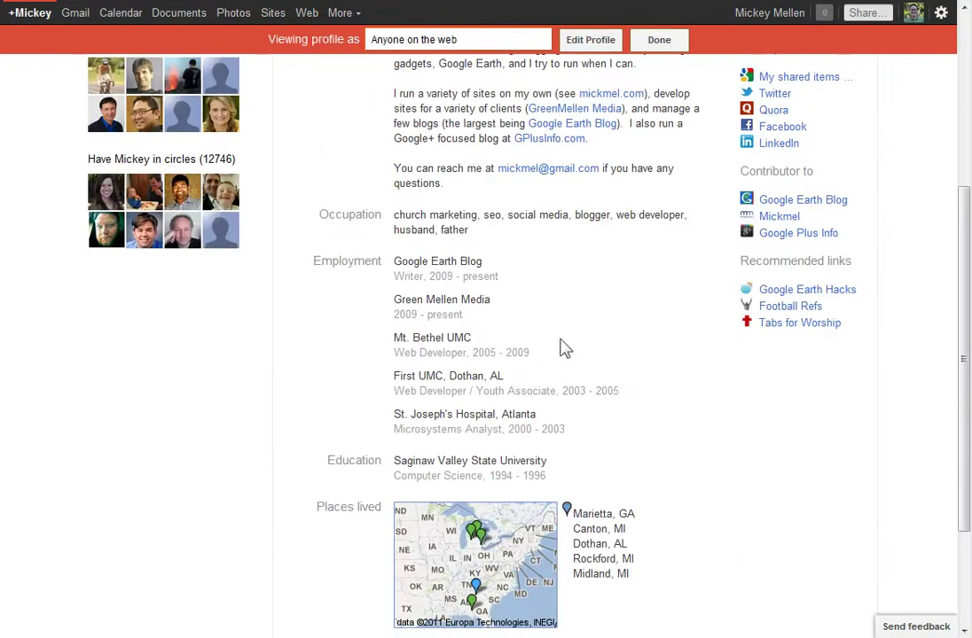
{"action": "scroll", "coordinate": [705, 461], "scroll_direction": "down", "scroll_amount": 2}
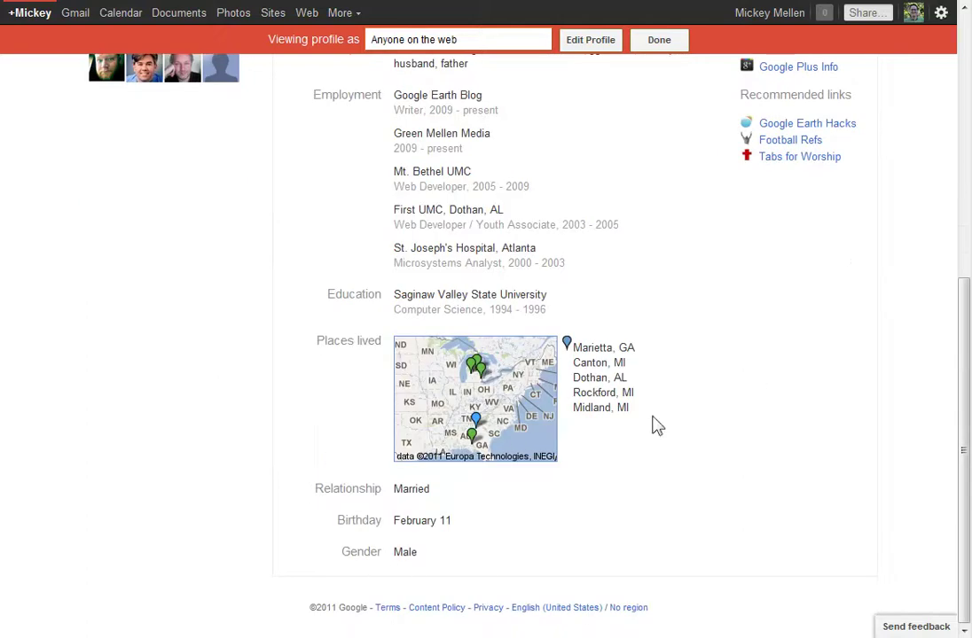
{"action": "scroll", "coordinate": [634, 333], "scroll_direction": "up", "scroll_amount": 2}
{"action": "scroll", "coordinate": [631, 346], "scroll_direction": "up", "scroll_amount": 1}
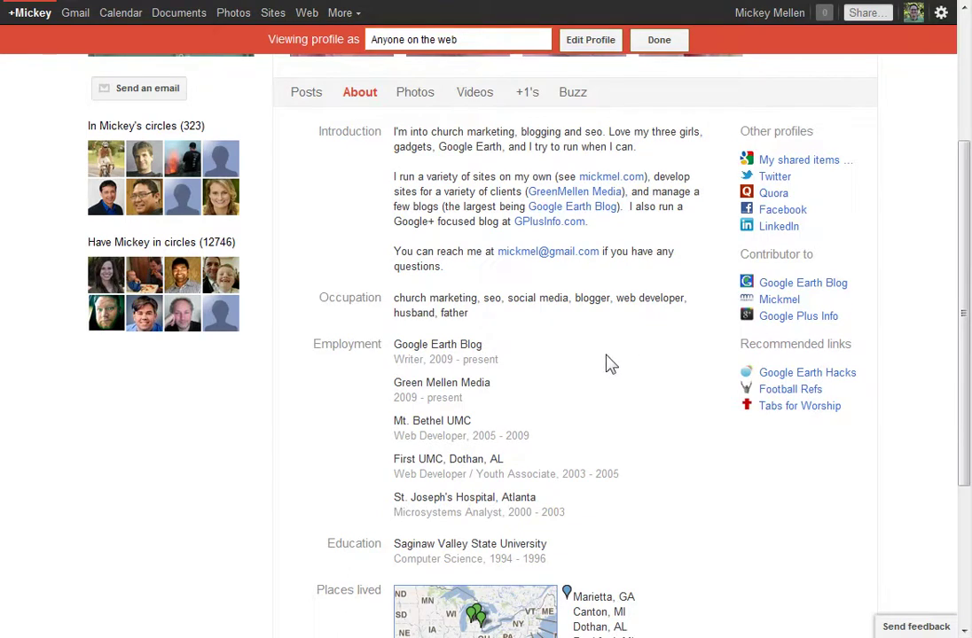
{"action": "scroll", "coordinate": [606, 372], "scroll_direction": "up", "scroll_amount": 3}
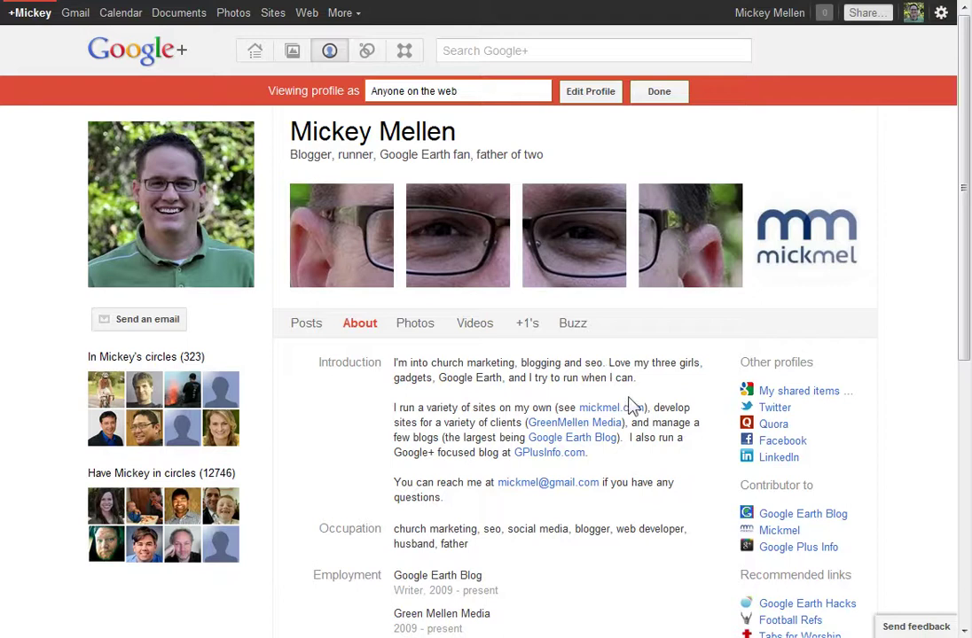
{"action": "scroll", "coordinate": [676, 426], "scroll_direction": "down", "scroll_amount": 3}
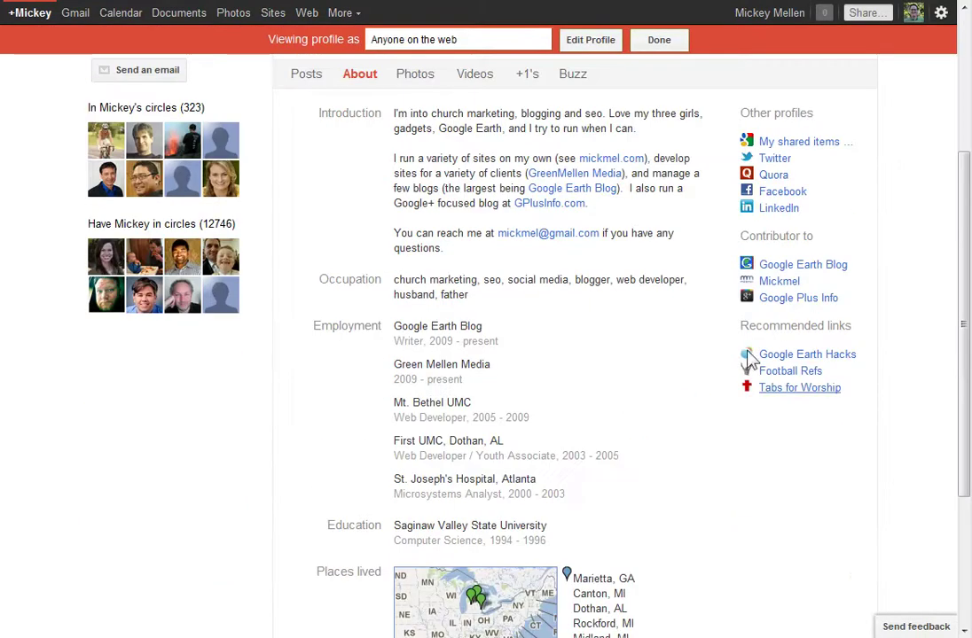